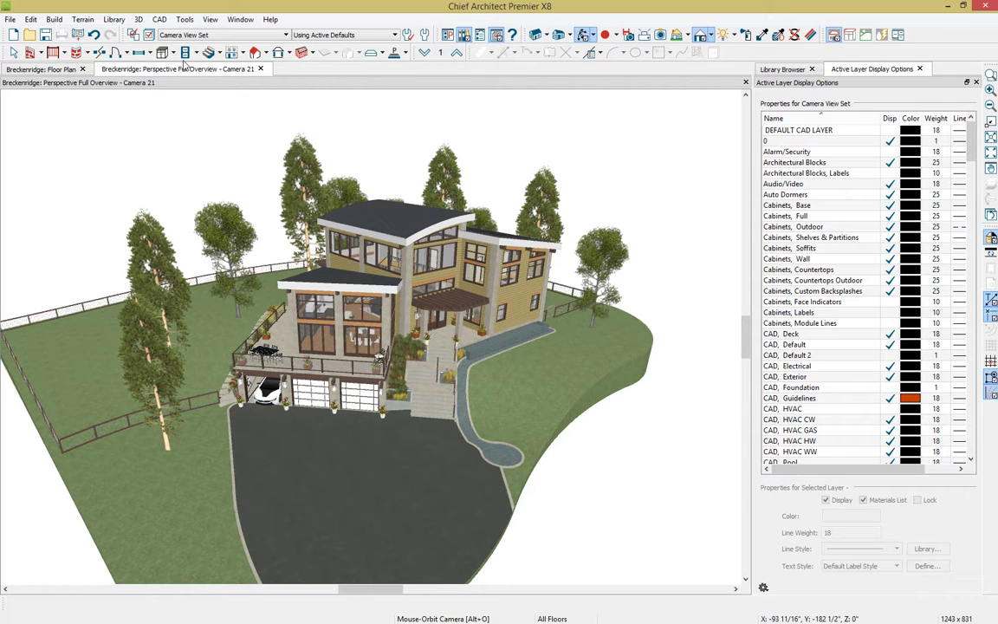
Start the Chief Architect 3D Viewer File export and enter the account password to sign in
{"action": "left_click", "coordinate": [10, 19]}
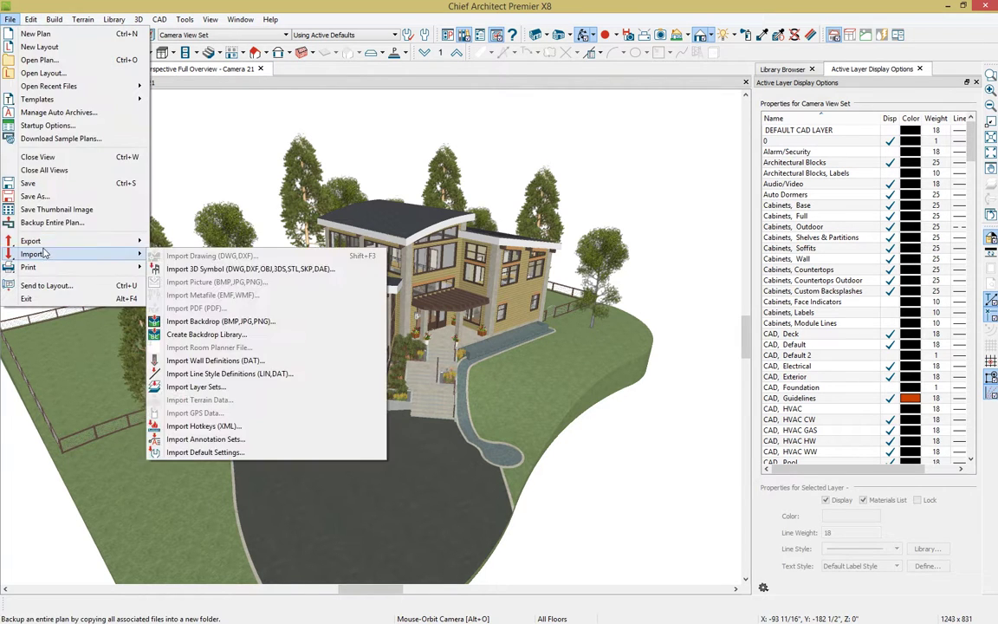
{"action": "mouse_move", "coordinate": [43, 241]}
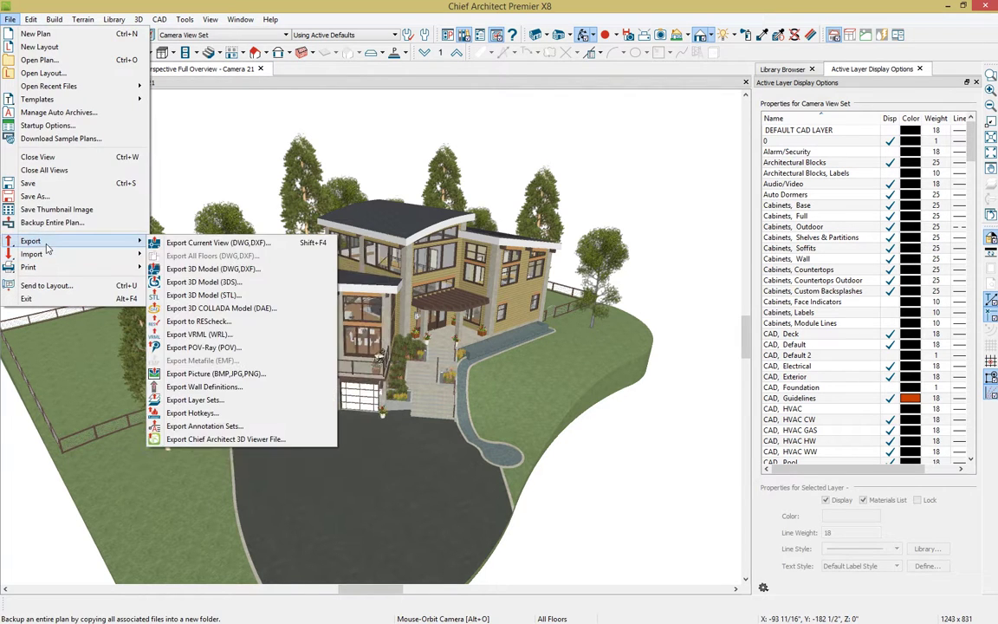
{"action": "left_click", "coordinate": [233, 439]}
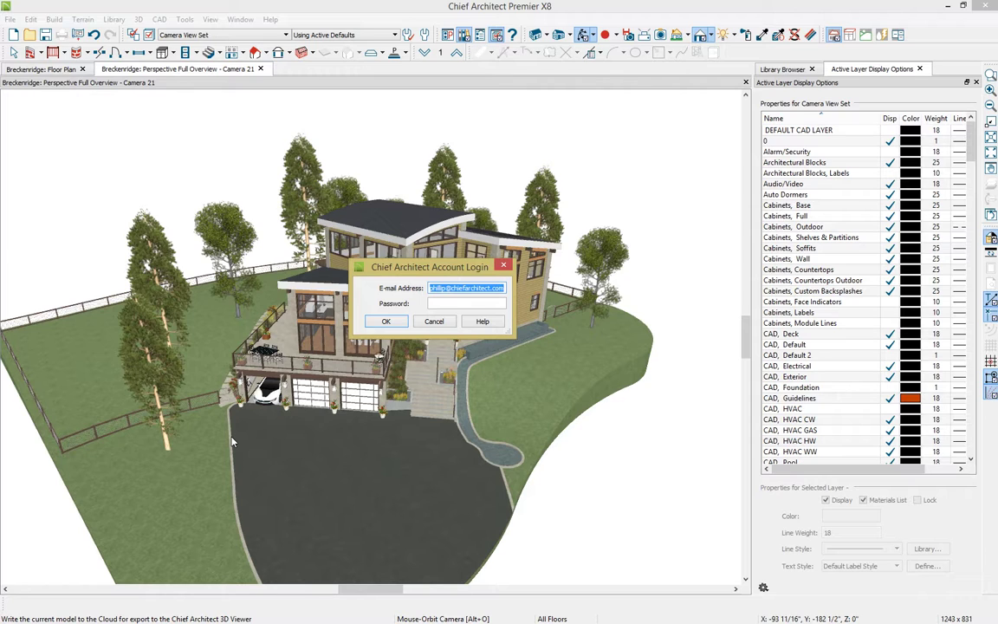
{"action": "left_click", "coordinate": [444, 302]}
{"action": "type", "text": "*********"}
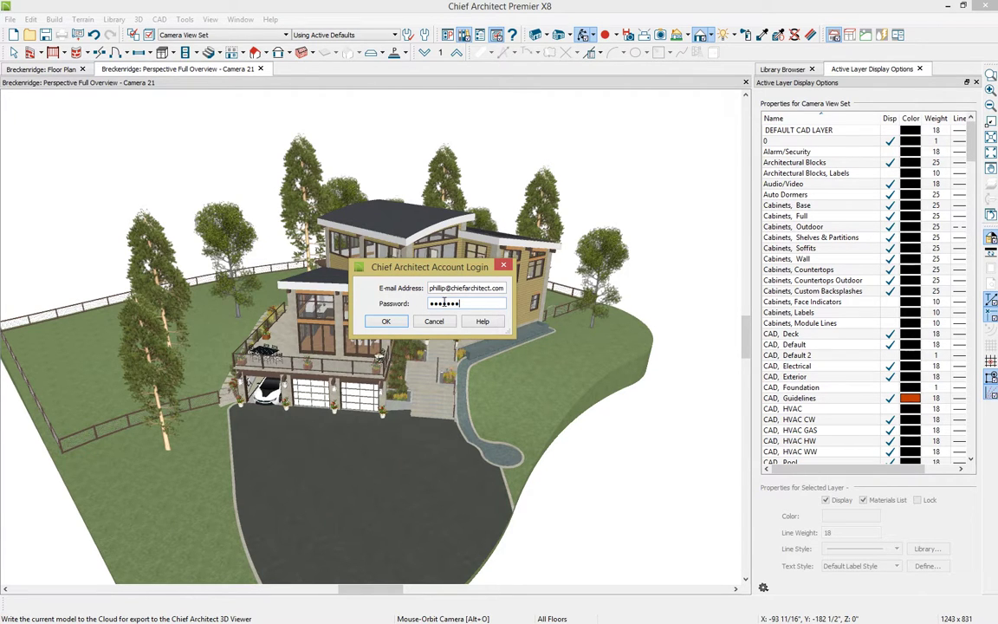
{"action": "key", "text": "Return"}
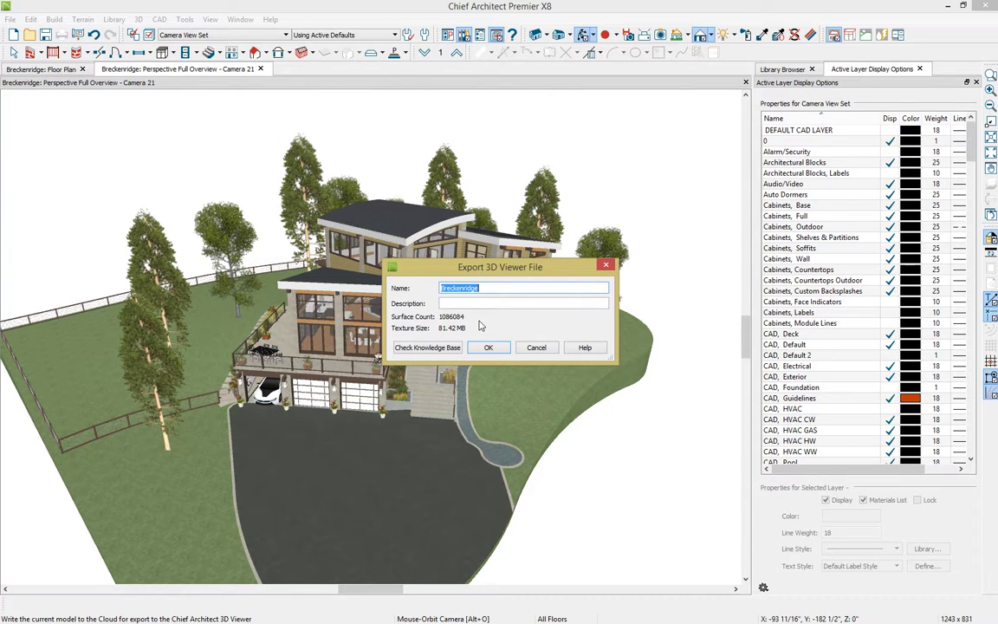
{"action": "key", "text": "Return"}
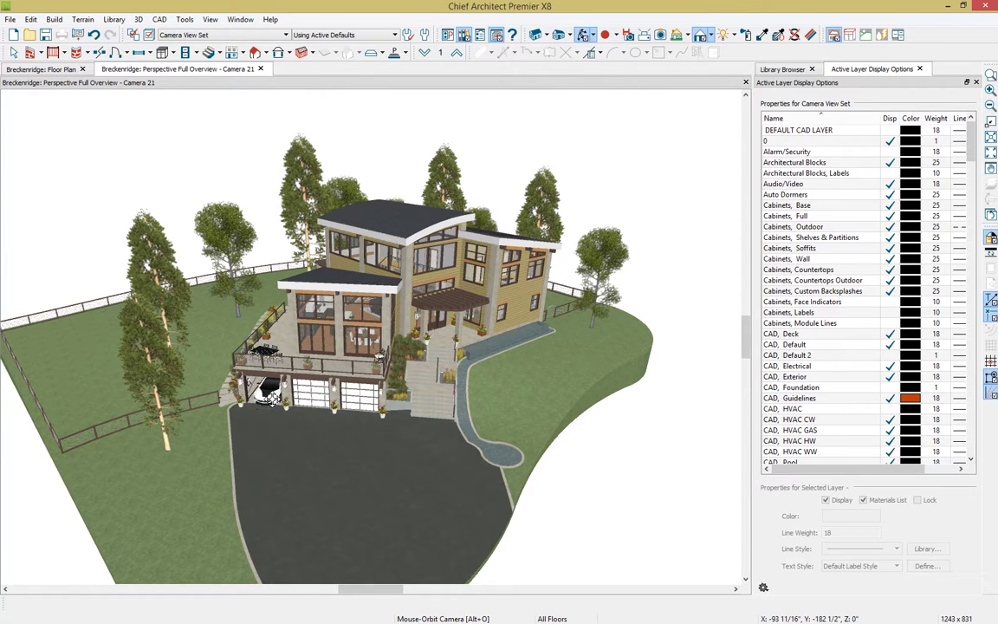
Inspect the car by the garage: a 34757-face symbol on the Furniture, Vehicles layer
{"action": "key", "text": "space"}
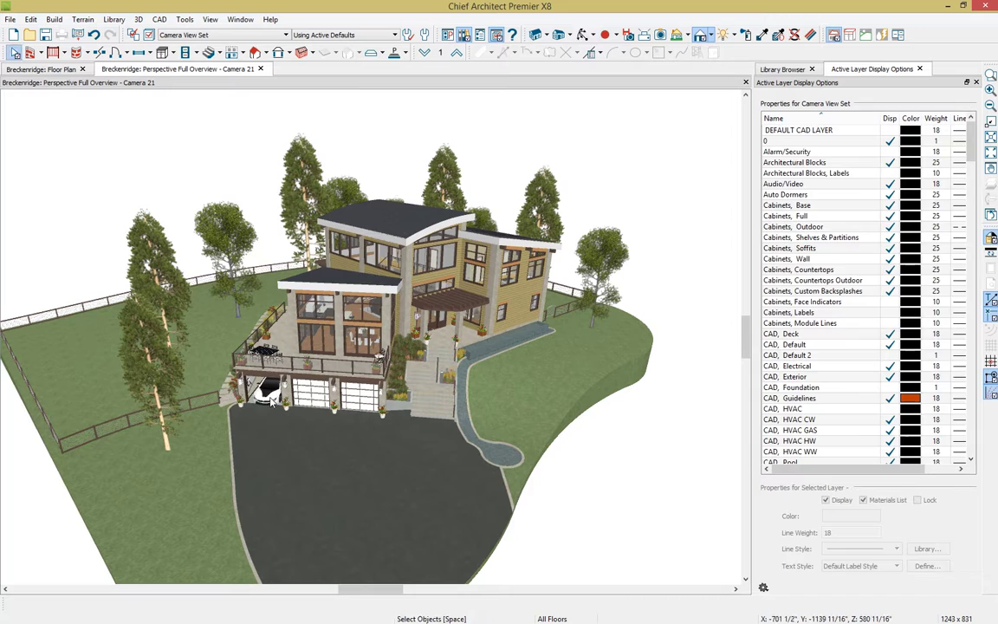
{"action": "left_click", "coordinate": [271, 399]}
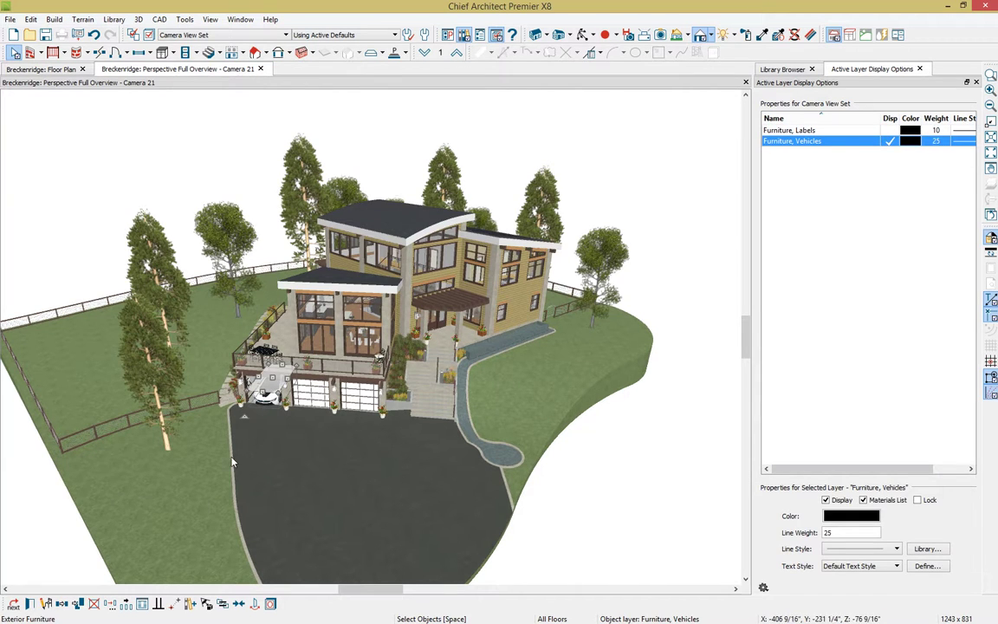
{"action": "left_click", "coordinate": [48, 605]}
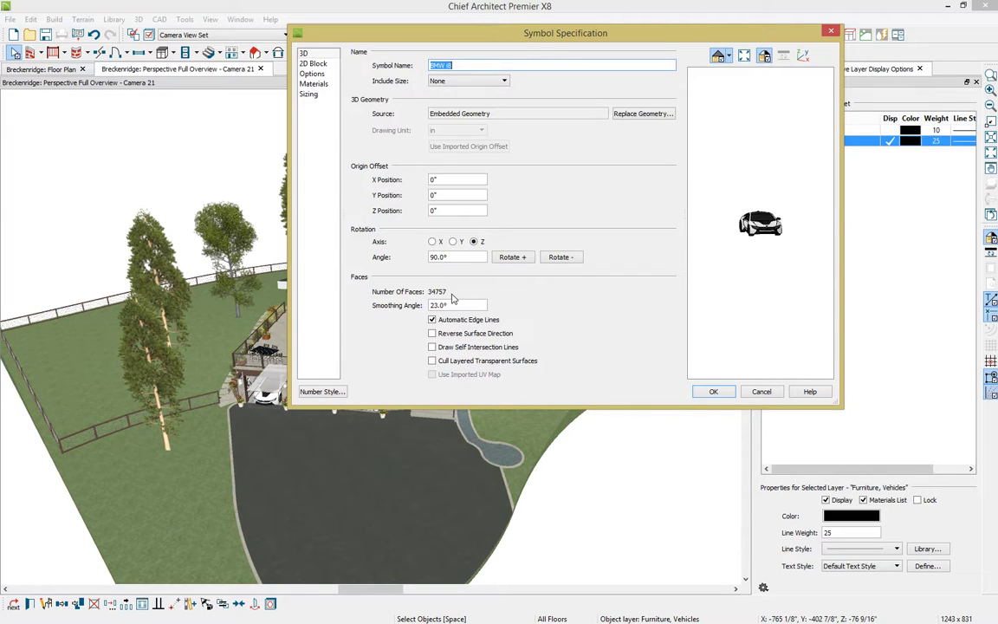
{"action": "left_click", "coordinate": [761, 392]}
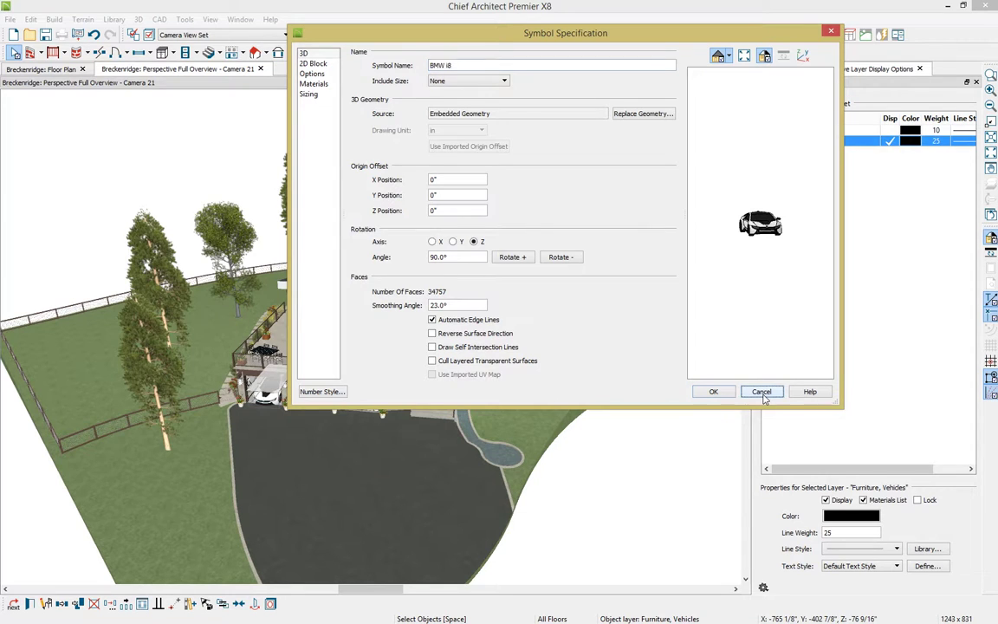
{"action": "left_click", "coordinate": [762, 393]}
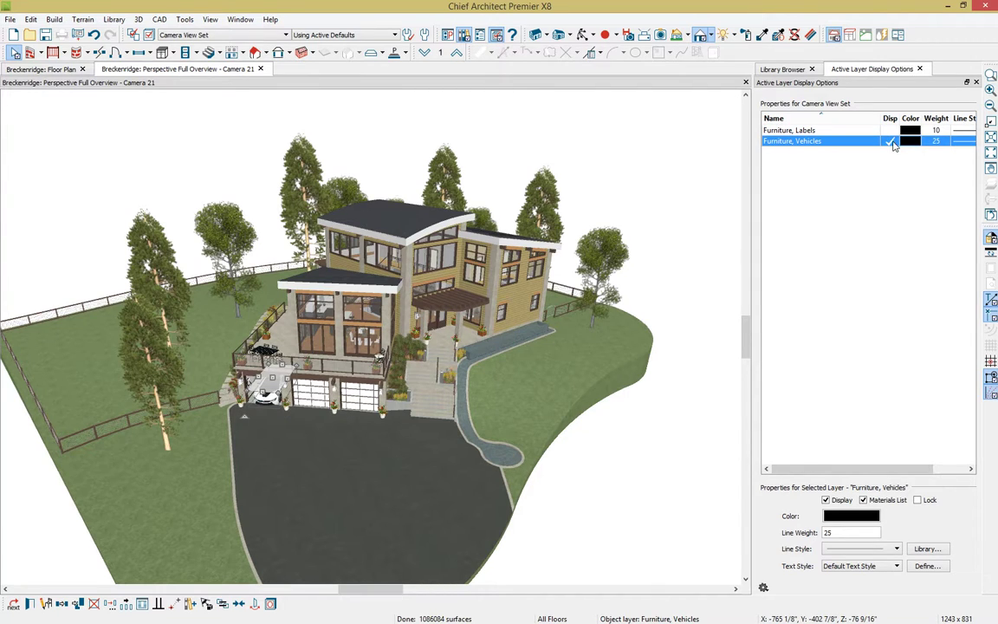
Hide Furniture, Vehicles, check the 9809-face planter symbol, then hide Furniture, Exterior Planters
{"action": "left_click", "coordinate": [892, 143]}
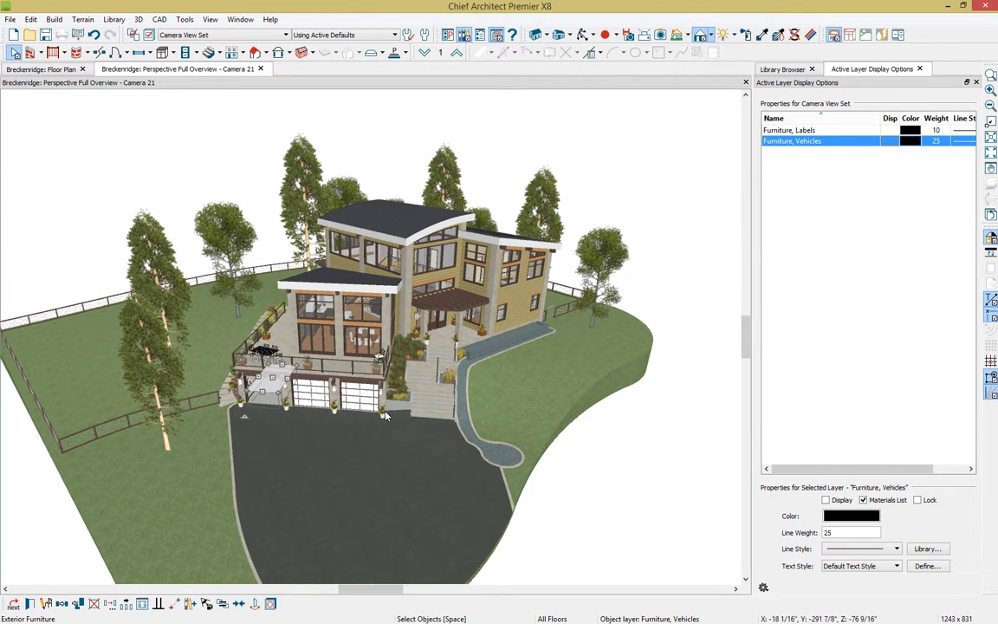
{"action": "left_click", "coordinate": [383, 414]}
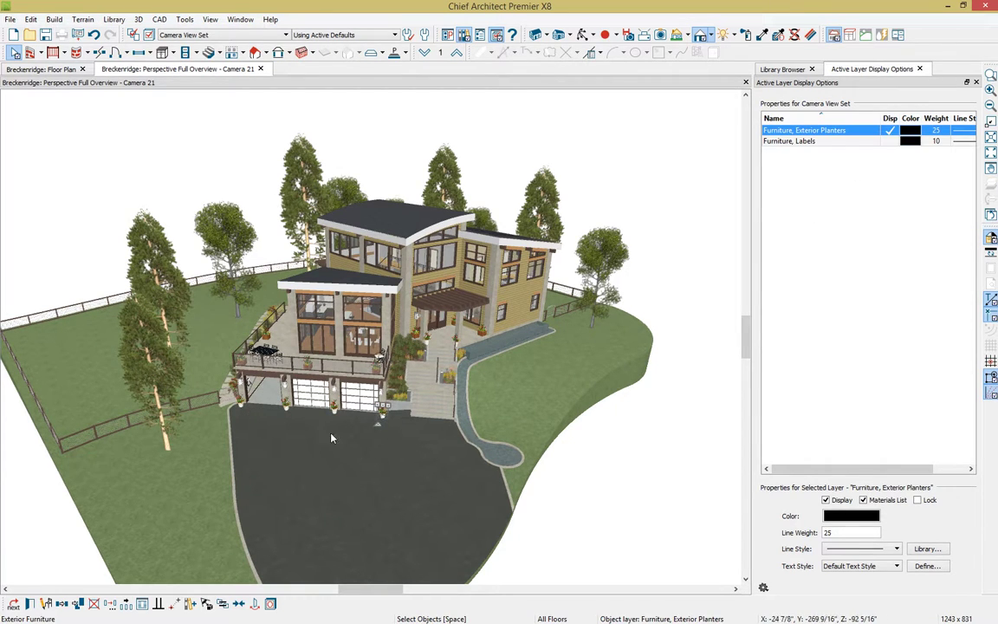
{"action": "left_click", "coordinate": [46, 604]}
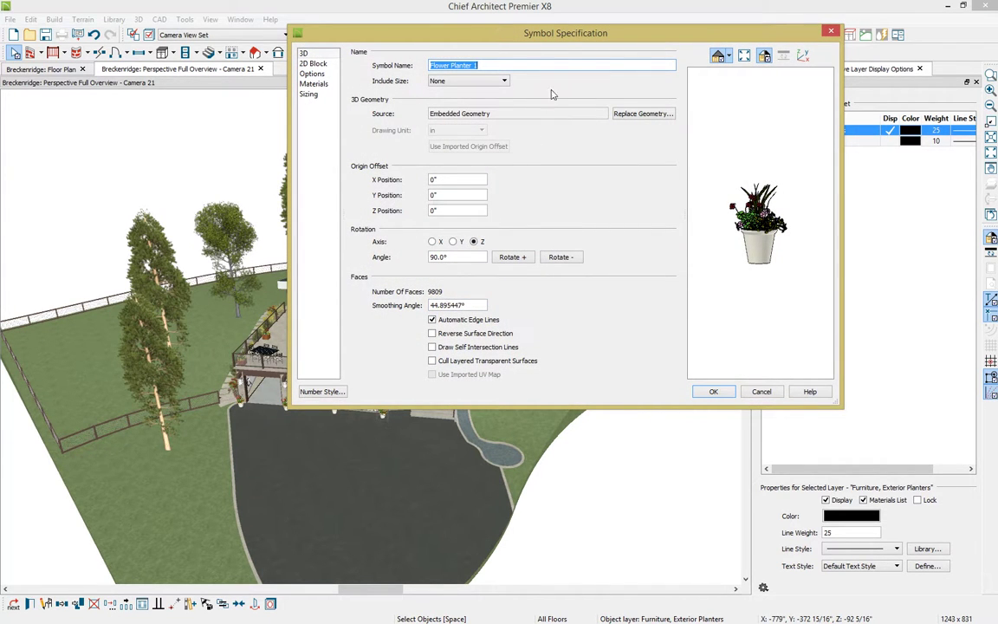
{"action": "left_click_drag", "start_coordinate": [516, 39], "coordinate": [539, 17]}
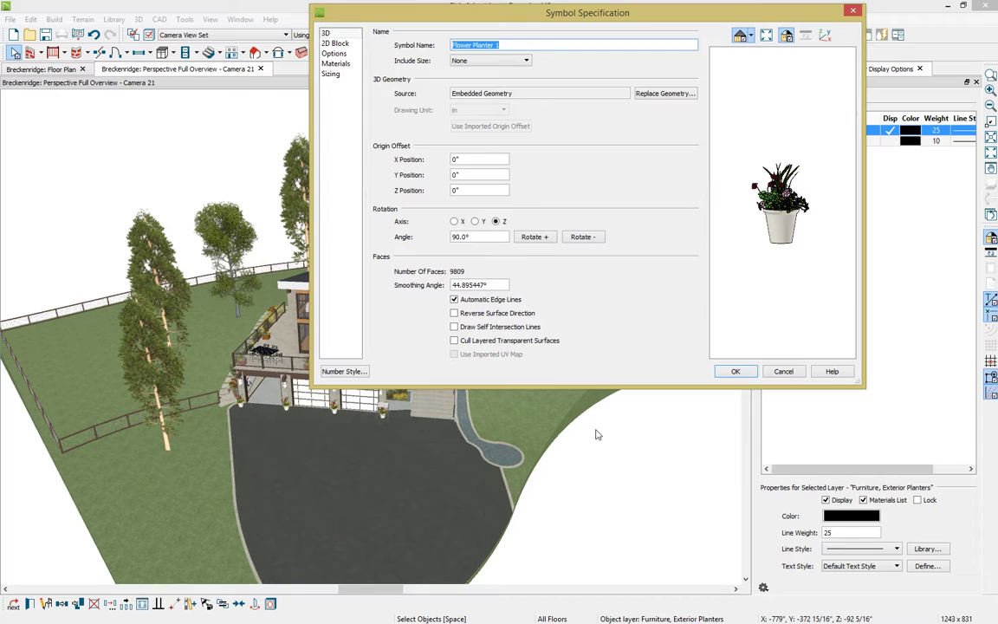
{"action": "left_click", "coordinate": [785, 373]}
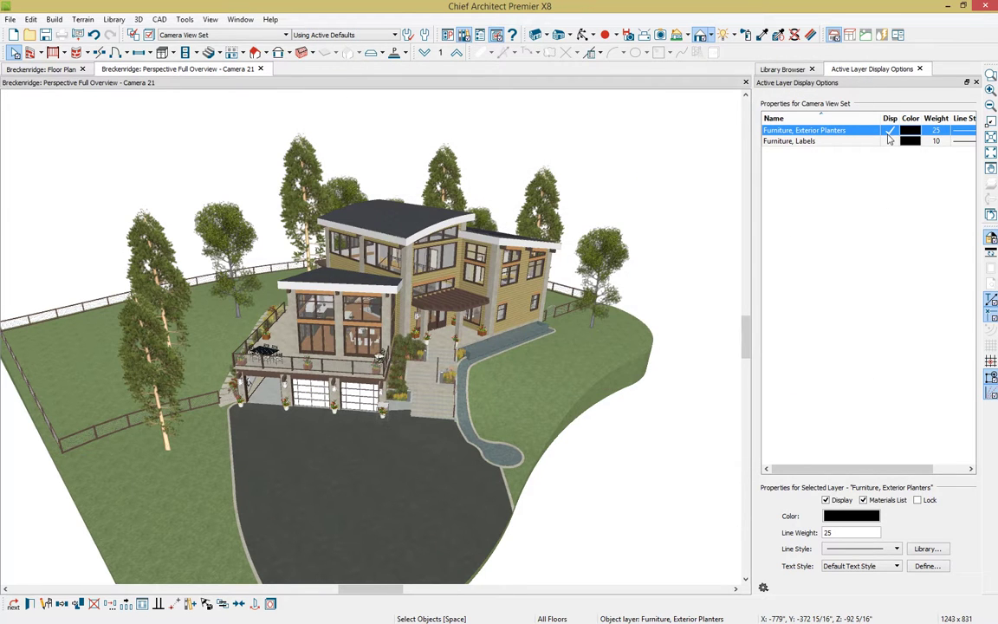
{"action": "left_click", "coordinate": [890, 130]}
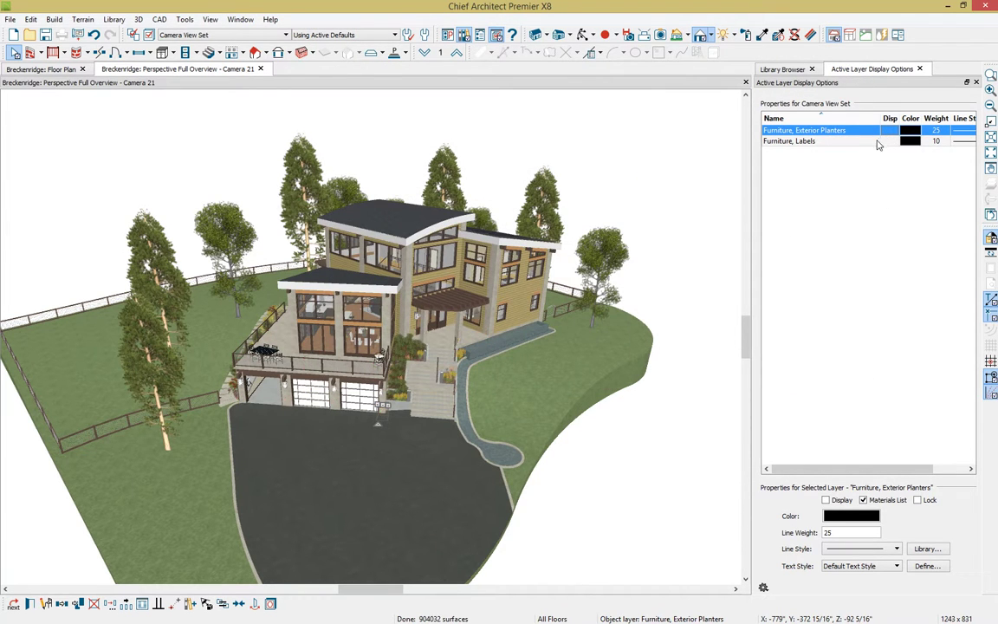
Hide the Plants, Trees, Plants and Terrain Perimeter layers using a tree, shrub and the terrain
{"action": "left_click", "coordinate": [602, 312]}
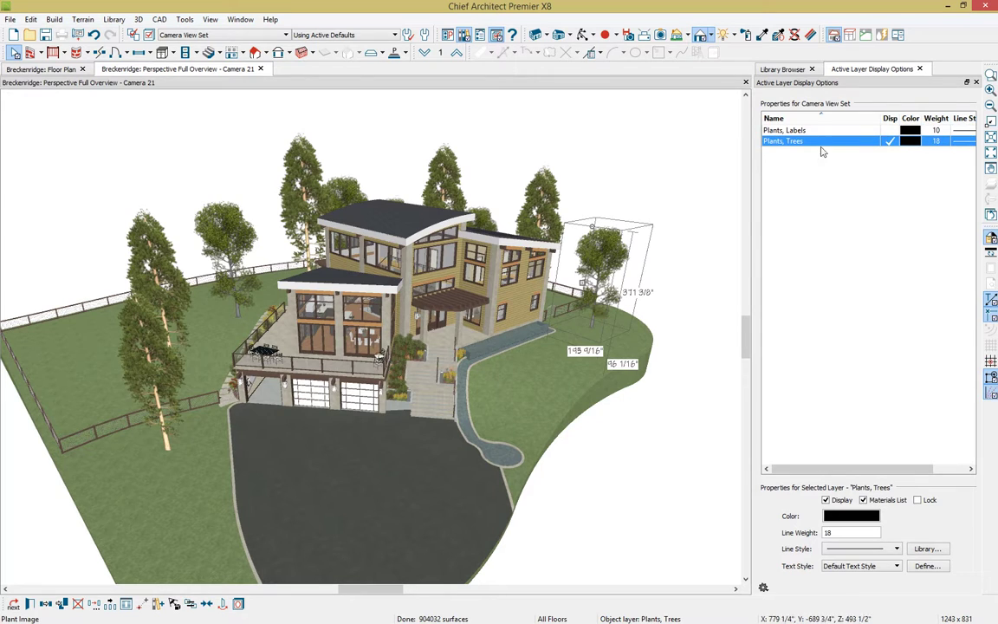
{"action": "left_click", "coordinate": [890, 141]}
{"action": "left_click", "coordinate": [398, 391]}
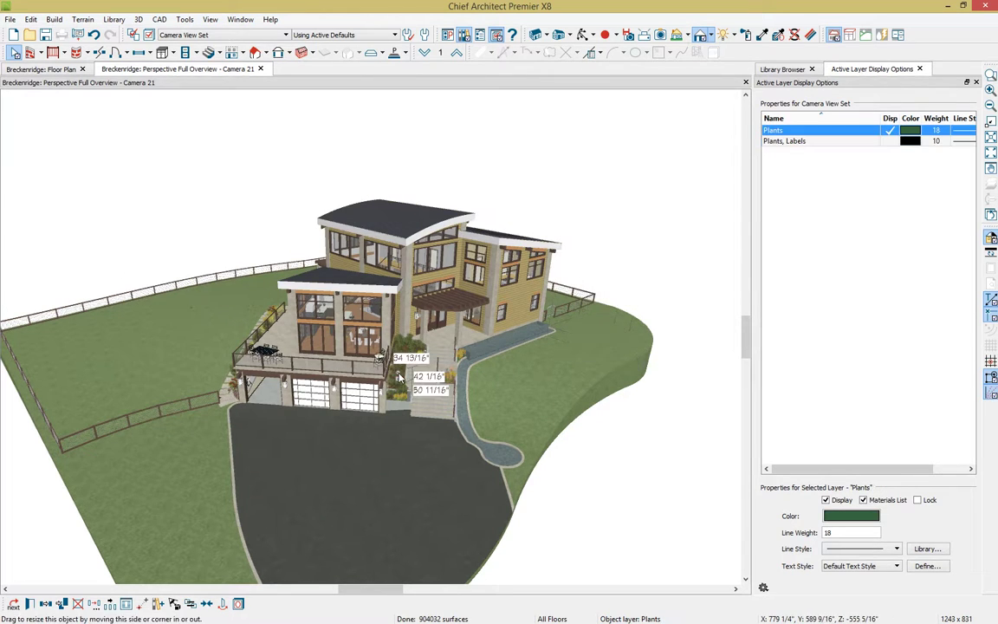
{"action": "left_click", "coordinate": [889, 130]}
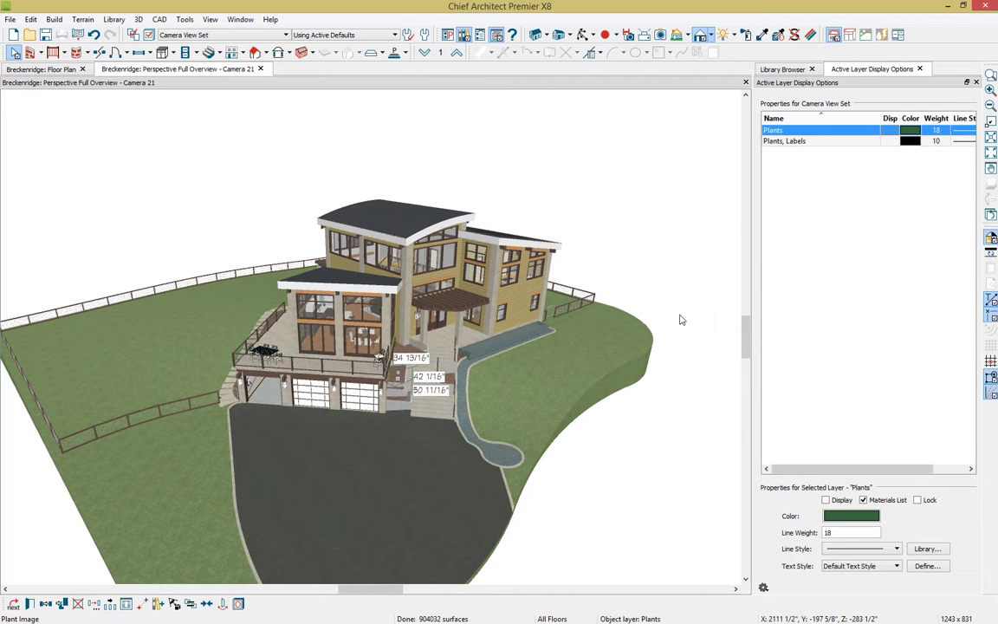
{"action": "left_click", "coordinate": [589, 309]}
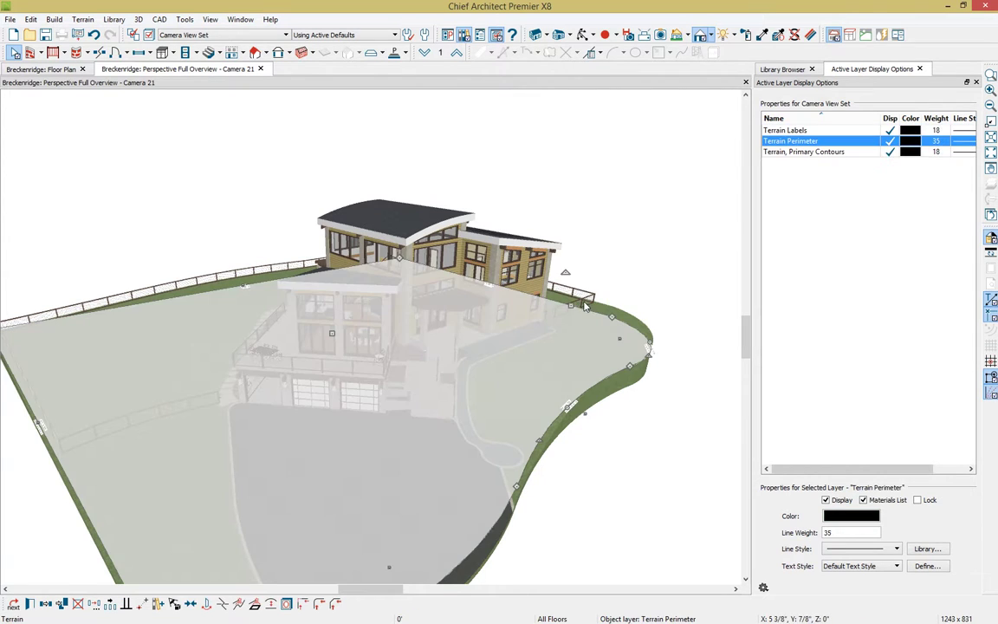
{"action": "left_click", "coordinate": [890, 140]}
Hide the Fences, Doors, Fence, Roads and Roads, Curbs layers via the railing, gate and road
{"action": "left_click", "coordinate": [584, 306]}
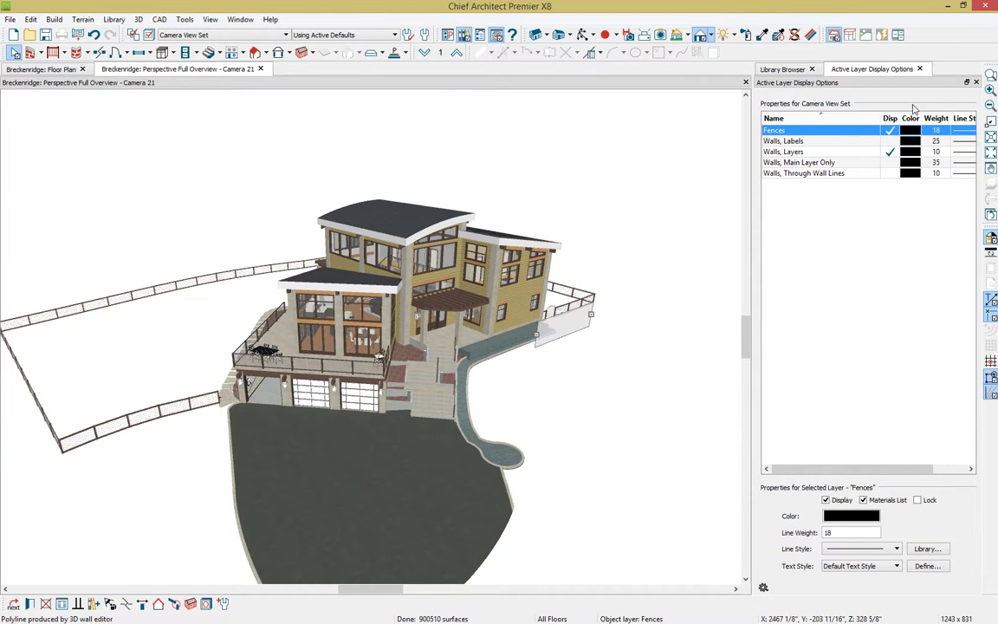
{"action": "left_click", "coordinate": [890, 131]}
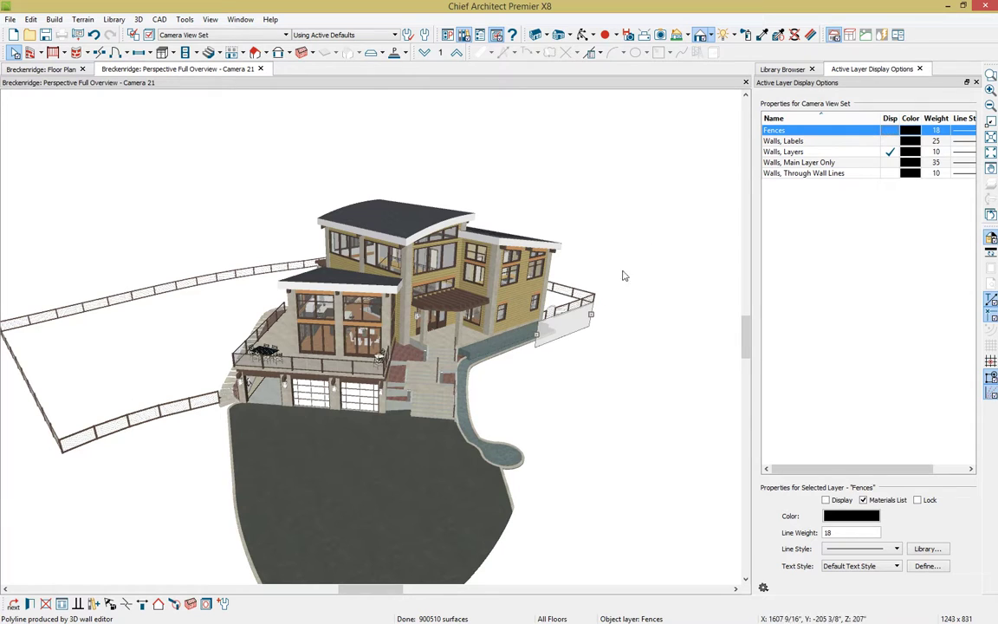
{"action": "left_click", "coordinate": [550, 314]}
{"action": "left_click", "coordinate": [890, 140]}
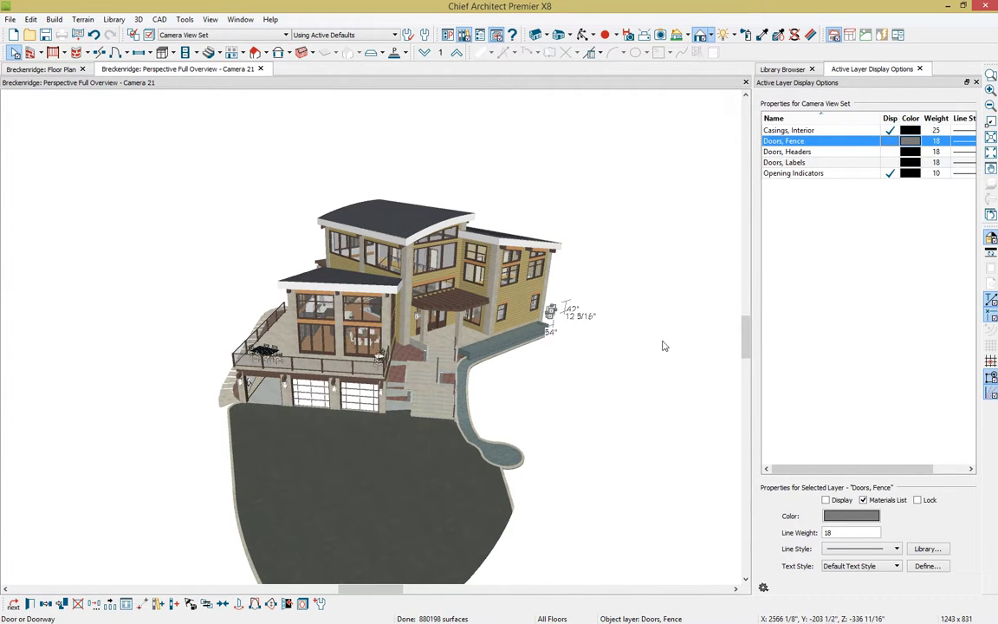
{"action": "left_click", "coordinate": [331, 422]}
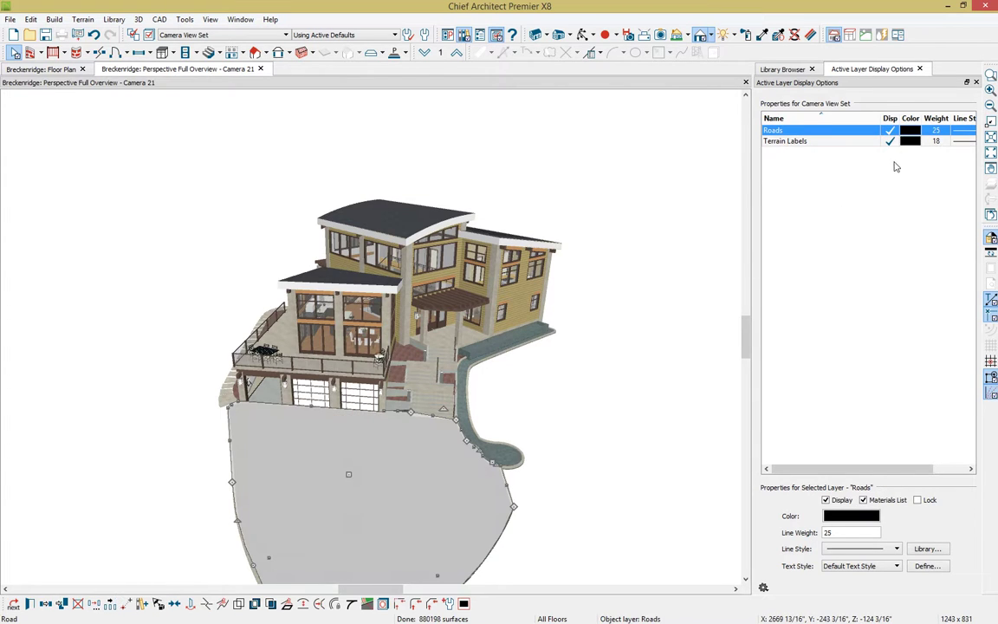
{"action": "left_click", "coordinate": [890, 130]}
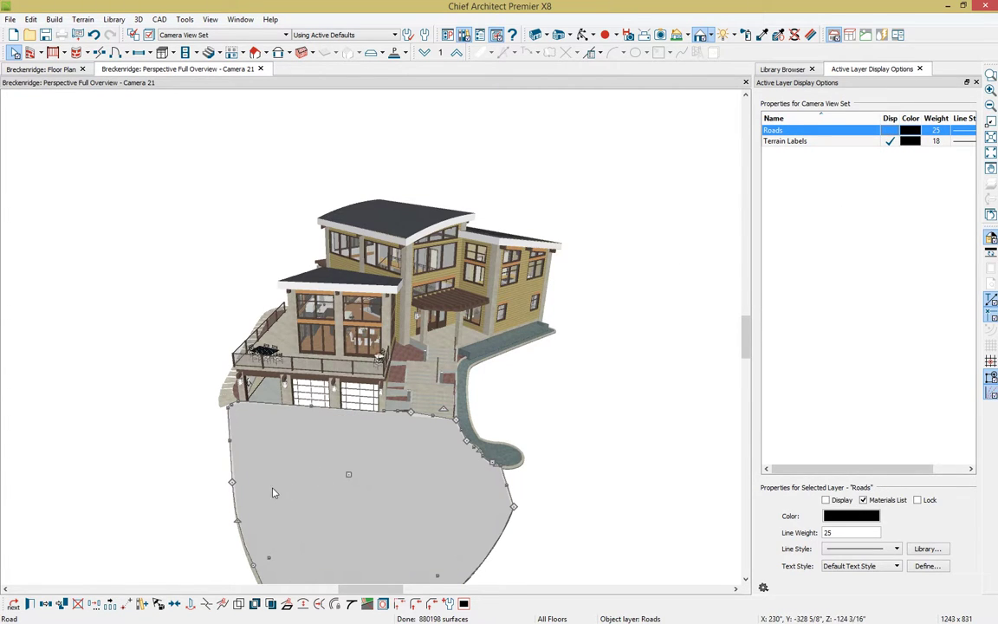
{"action": "left_click", "coordinate": [245, 438]}
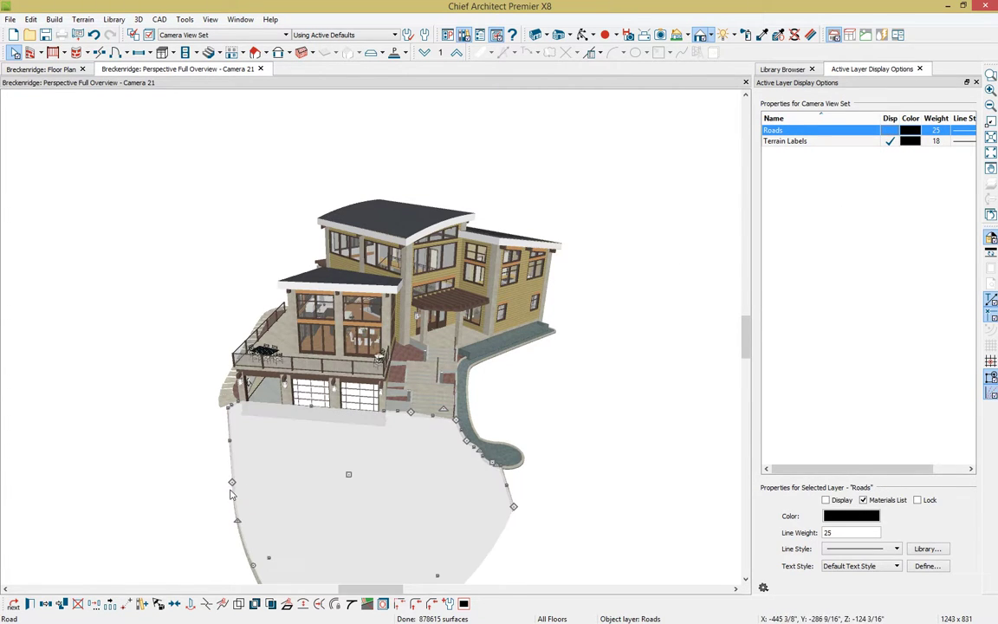
{"action": "left_click", "coordinate": [890, 131]}
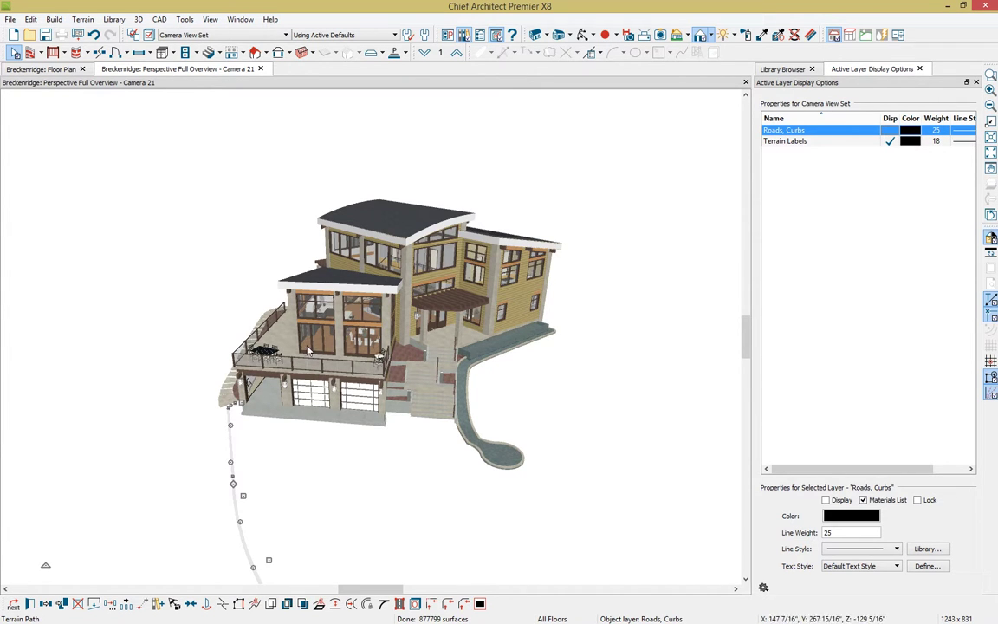
Hide the Furniture, Exterior and Furniture, Interior layers via the deck table and sofa, then select the rug
{"action": "scroll", "coordinate": [271, 350], "scroll_direction": "up", "scroll_amount": 5}
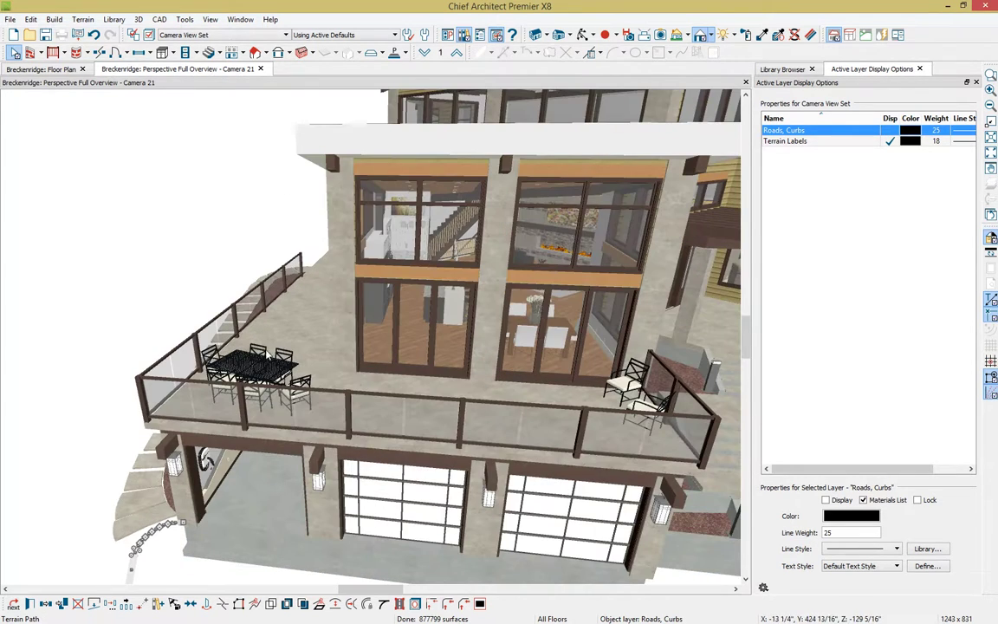
{"action": "left_click", "coordinate": [258, 359]}
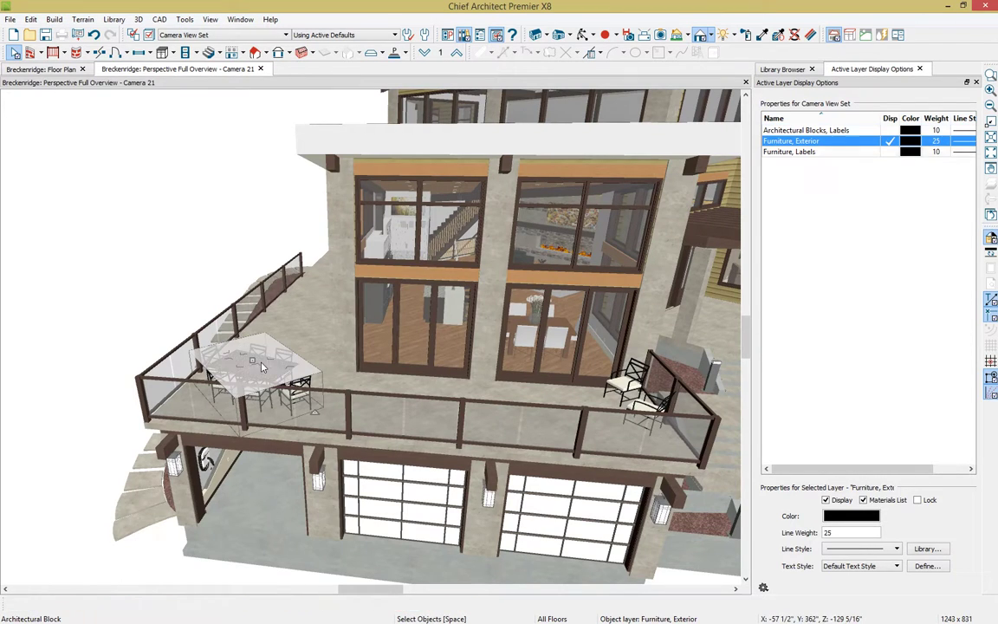
{"action": "left_click", "coordinate": [889, 140]}
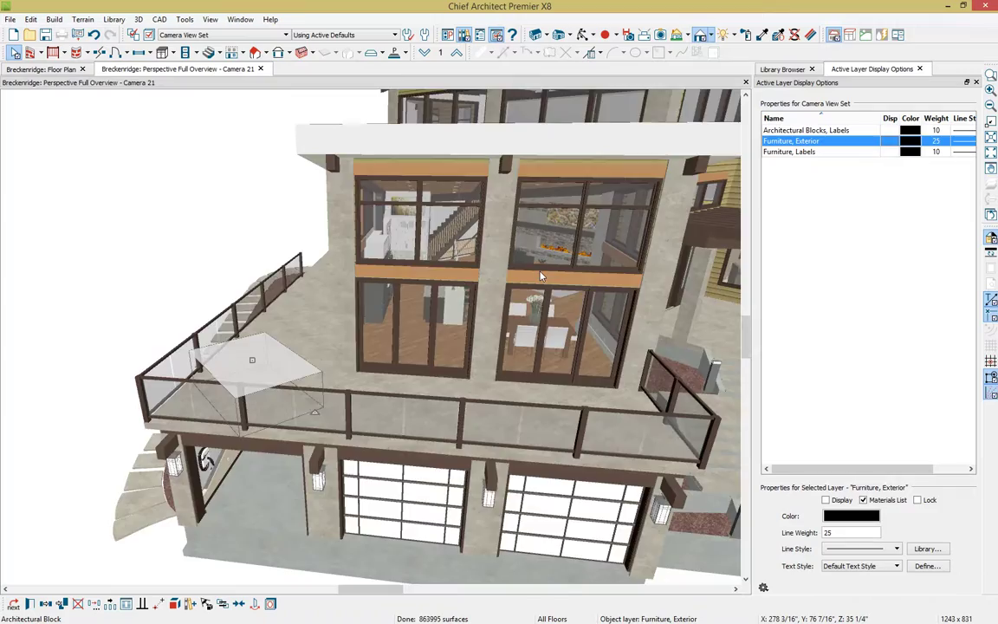
{"action": "scroll", "coordinate": [541, 276], "scroll_direction": "up", "scroll_amount": 10}
{"action": "scroll", "coordinate": [540, 276], "scroll_direction": "down", "scroll_amount": 6}
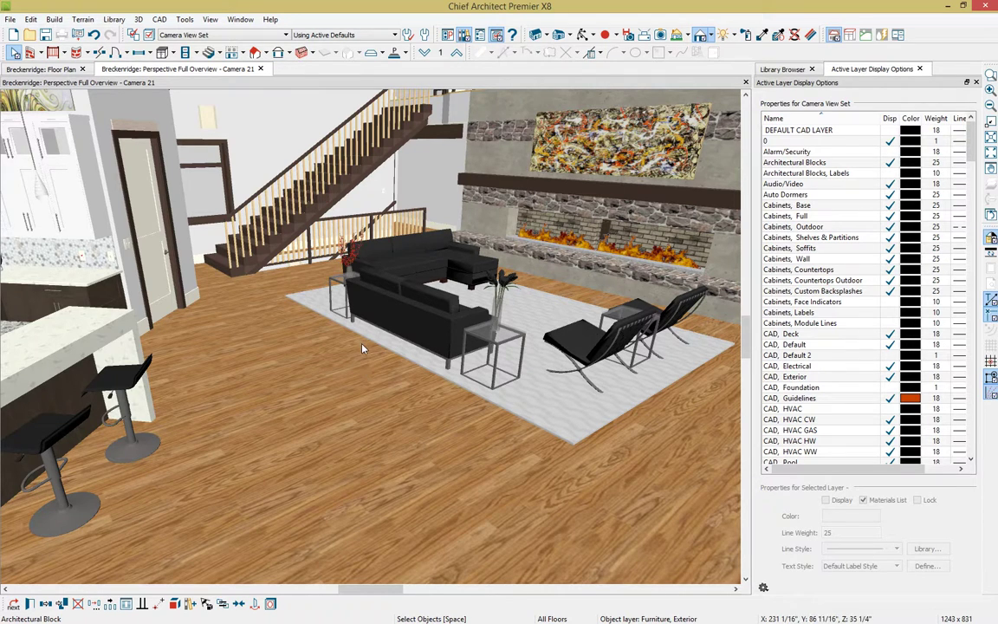
{"action": "left_click", "coordinate": [377, 281]}
{"action": "left_click", "coordinate": [890, 130]}
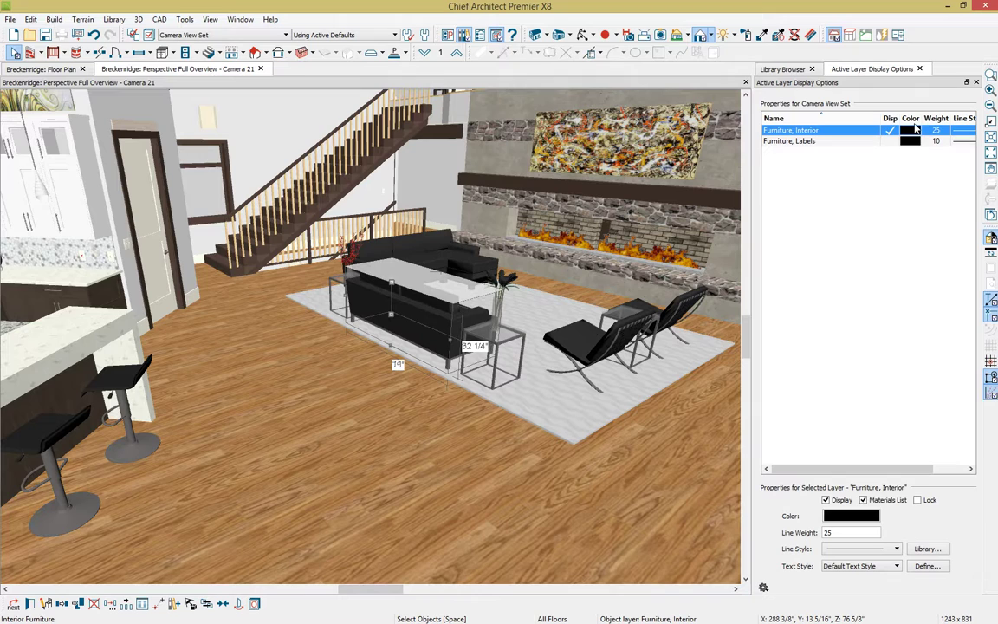
{"action": "left_click", "coordinate": [565, 395]}
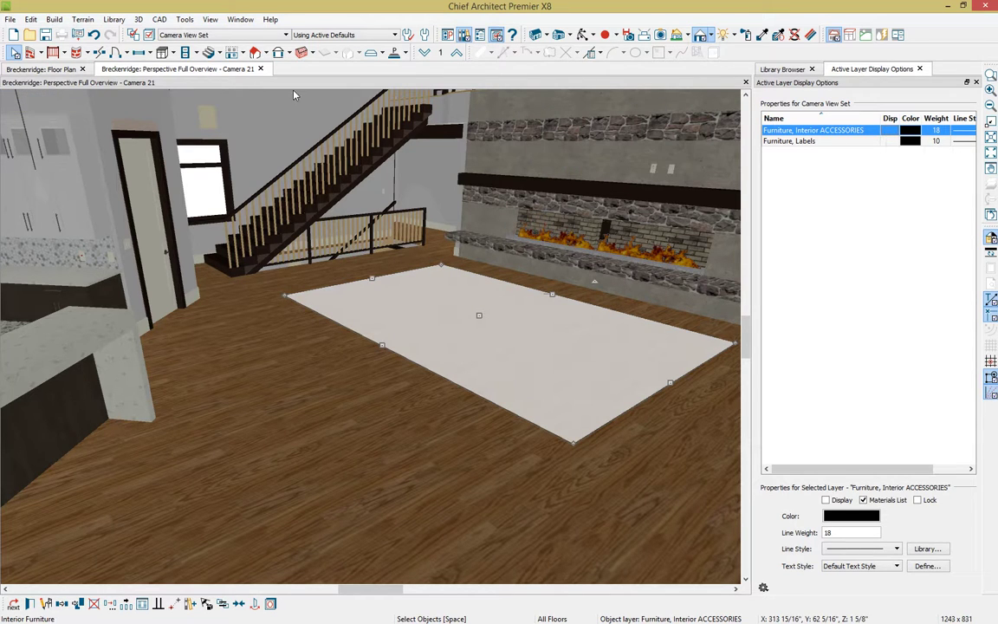
Check the 3D Viewer export's surface count of 512023, then cancel without exporting
{"action": "left_click", "coordinate": [10, 20]}
{"action": "mouse_move", "coordinate": [77, 240]}
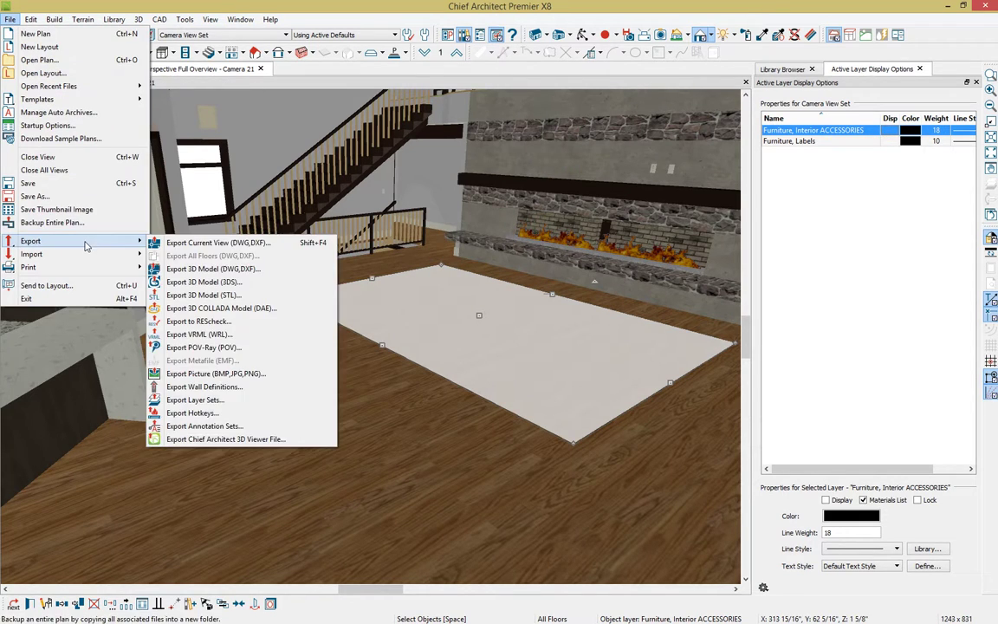
{"action": "left_click", "coordinate": [257, 439]}
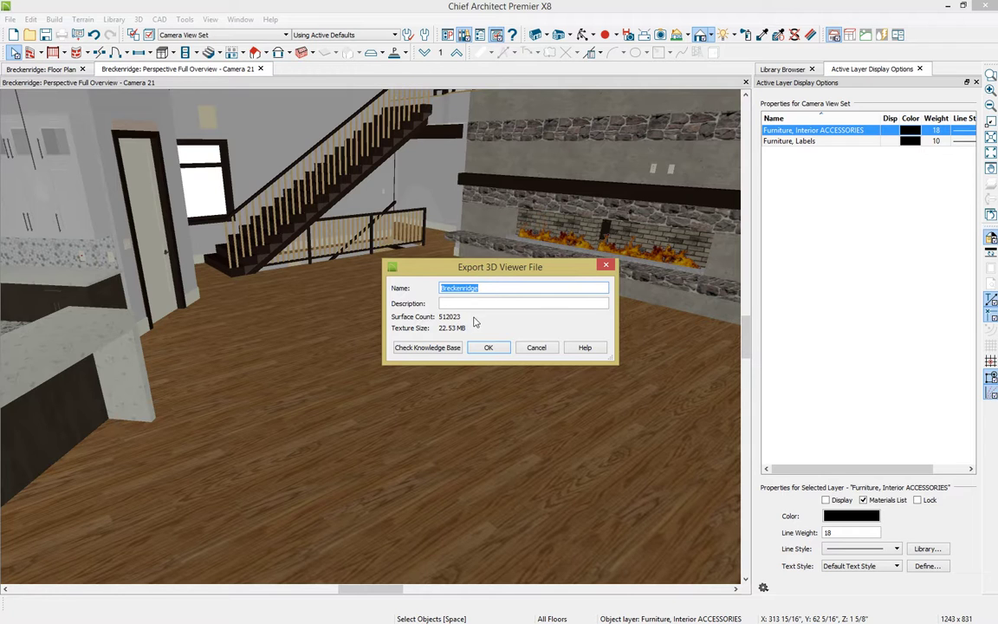
{"action": "left_click", "coordinate": [546, 352]}
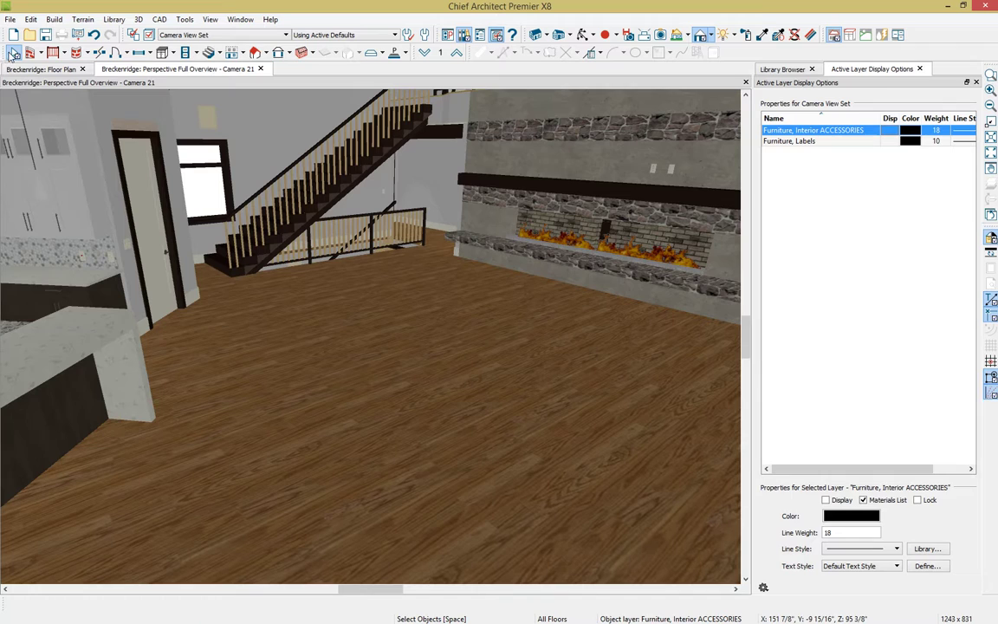
Clear the selection and hide the Framing, Floor Trusses, Roof Rafters and Wall layers
{"action": "left_click", "coordinate": [12, 54]}
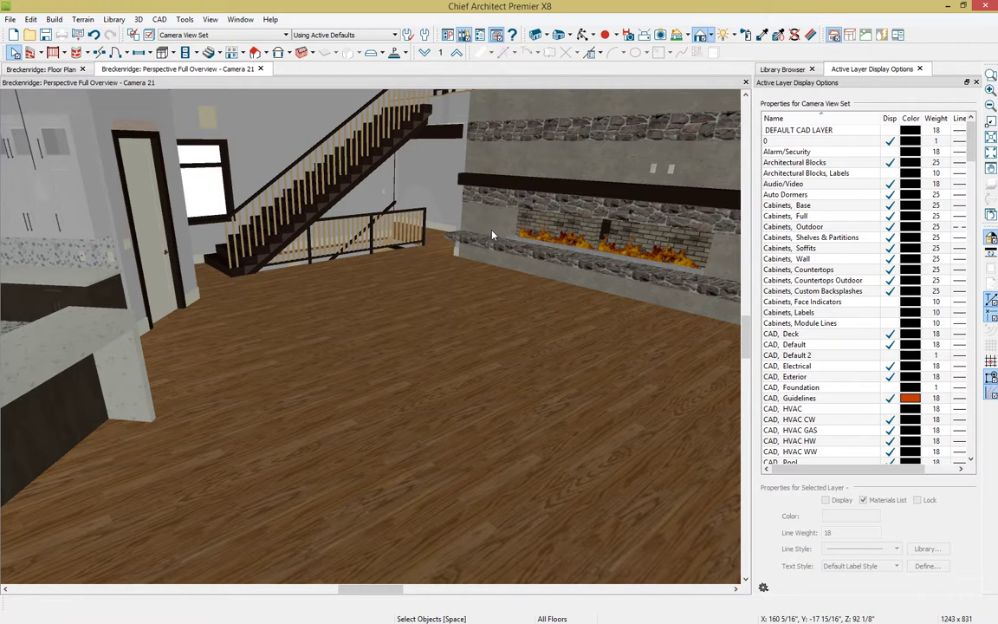
{"action": "scroll", "coordinate": [834, 292], "scroll_direction": "down", "scroll_amount": 20}
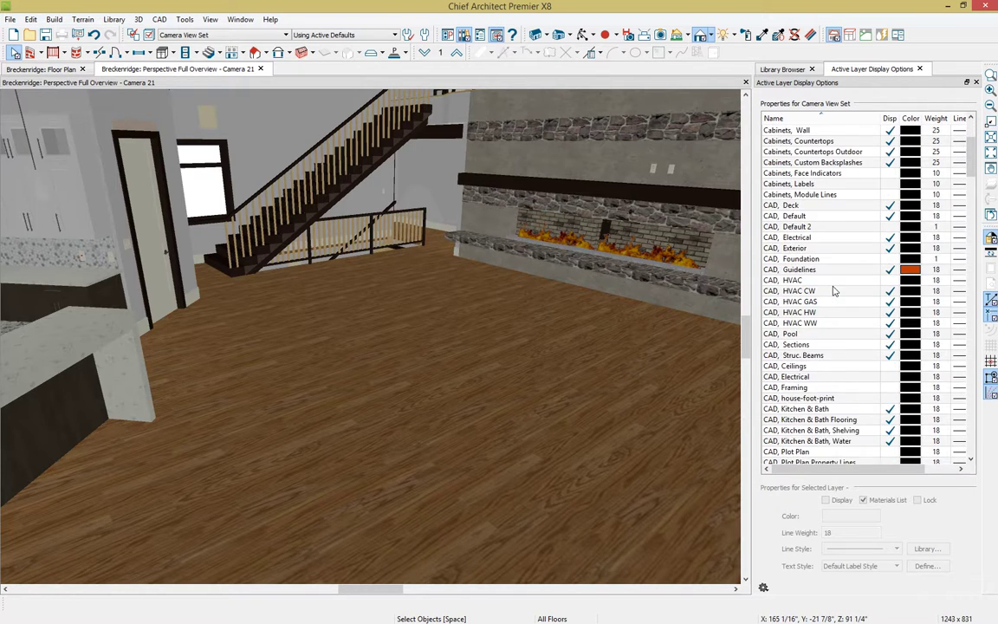
{"action": "scroll", "coordinate": [834, 292], "scroll_direction": "down", "scroll_amount": 15}
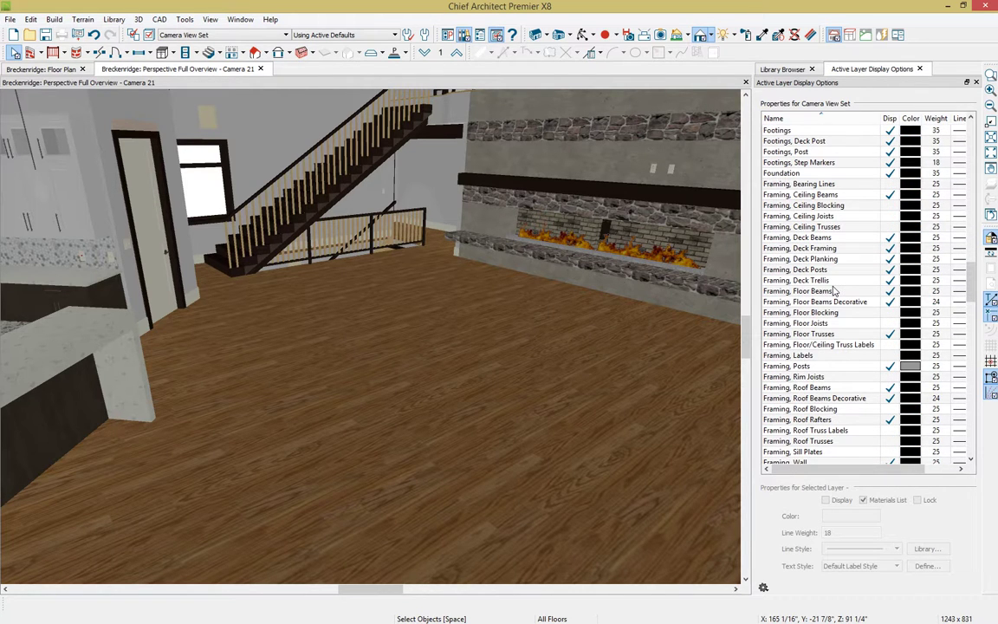
{"action": "left_click", "coordinate": [887, 334]}
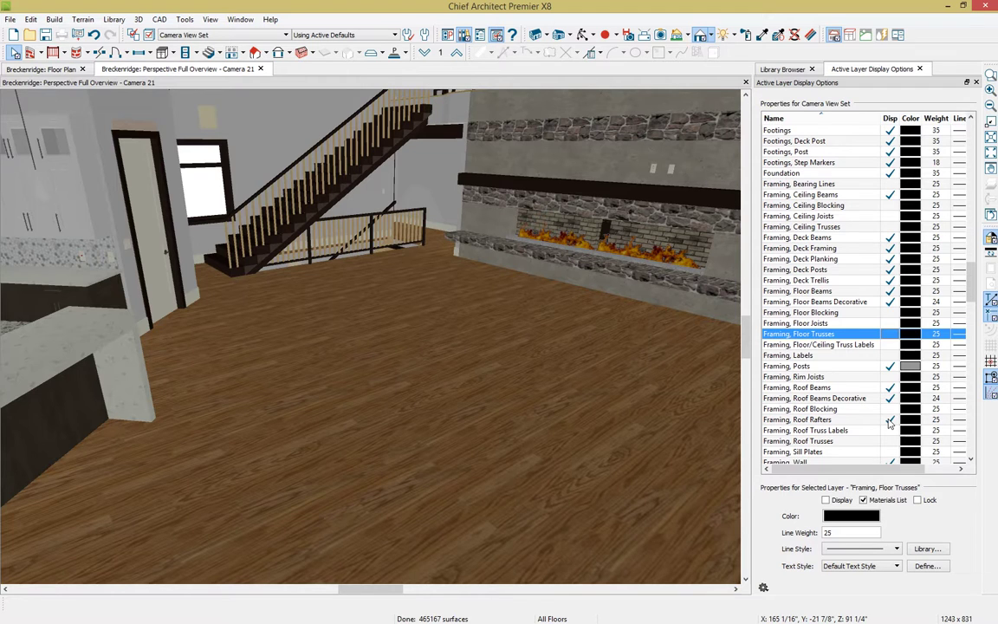
{"action": "left_click", "coordinate": [888, 421]}
{"action": "scroll", "coordinate": [888, 423], "scroll_direction": "down", "scroll_amount": 1}
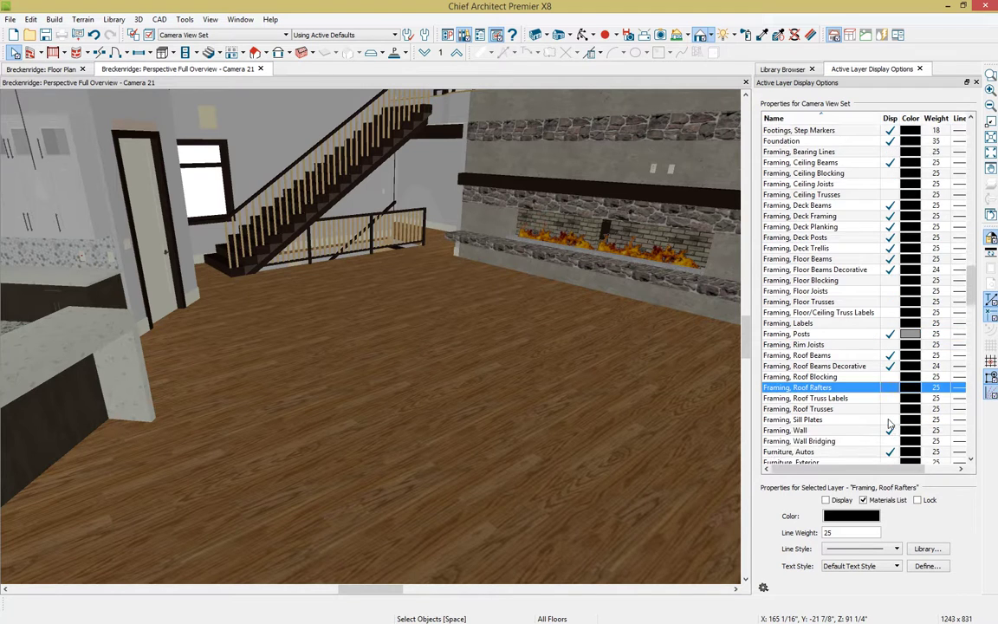
{"action": "left_click", "coordinate": [892, 433]}
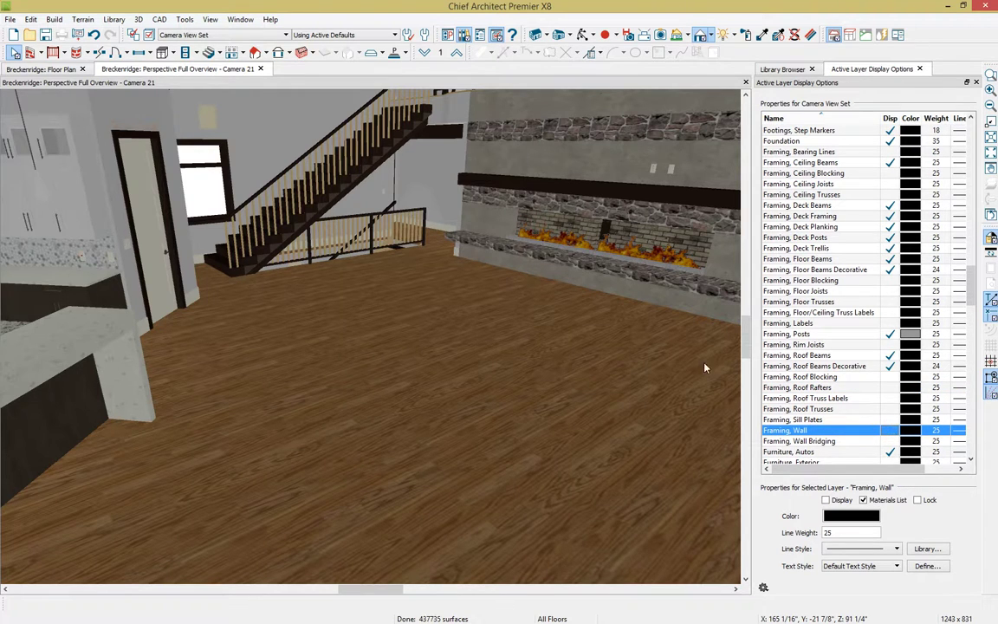
Open the 3D Viewer File export for Breckenridge, showing 437735 surfaces and 22.22 MB of textures
{"action": "left_click", "coordinate": [10, 20]}
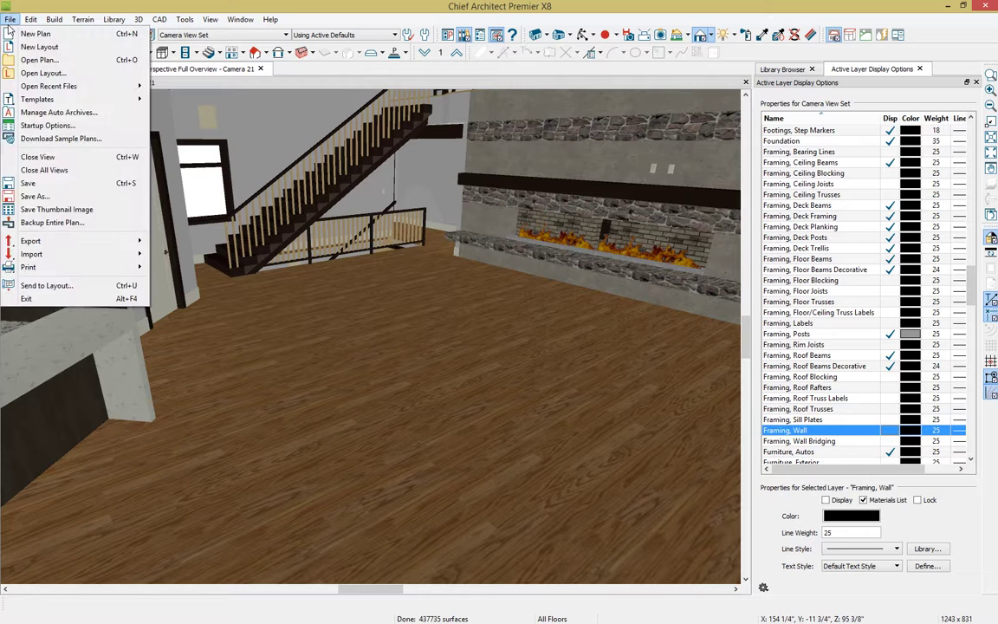
{"action": "mouse_move", "coordinate": [110, 242]}
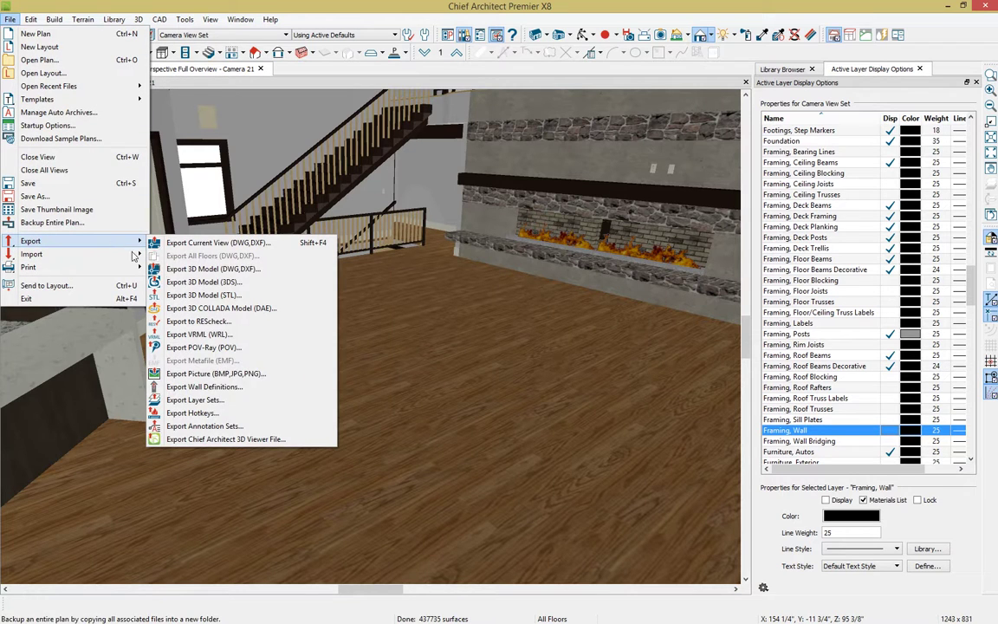
{"action": "left_click", "coordinate": [230, 436]}
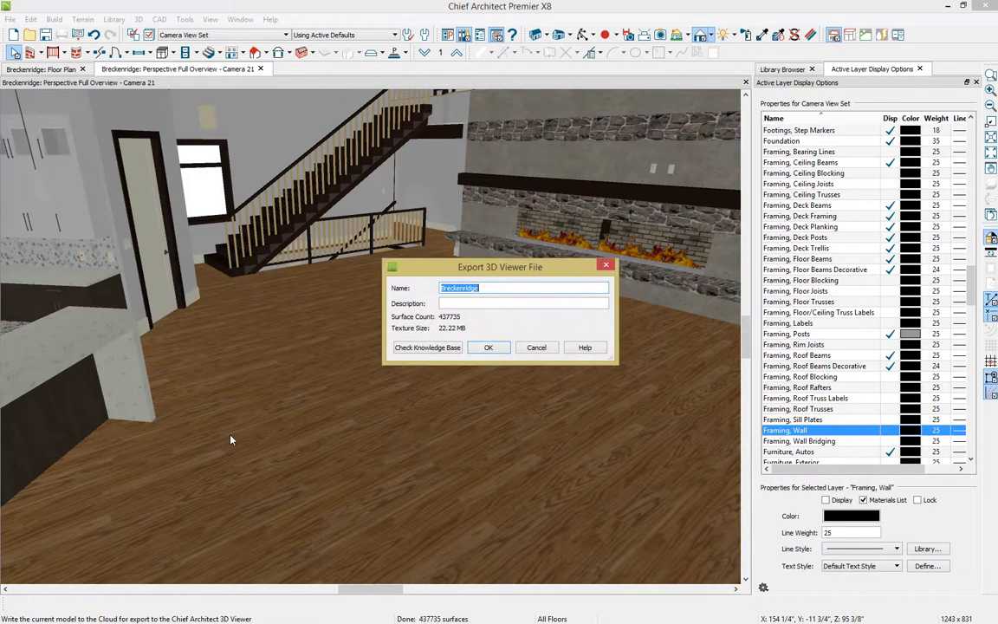